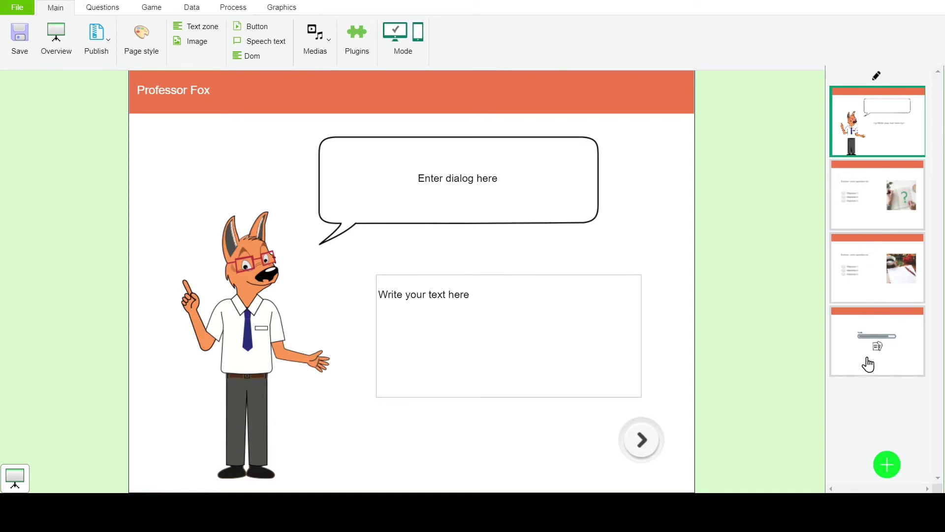
# Add a blank fifth slide, then delete it again, confirming with Yes
pyautogui.click(887, 467)
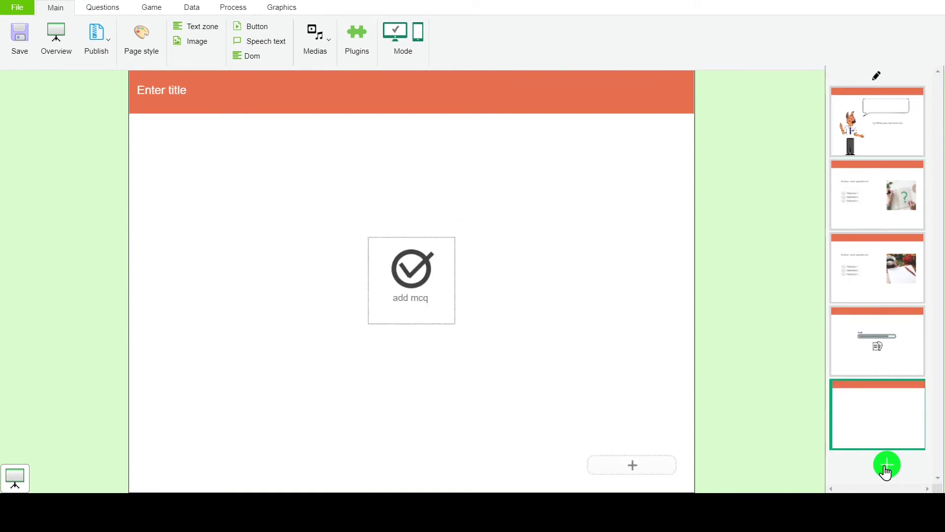
pyautogui.click(877, 75)
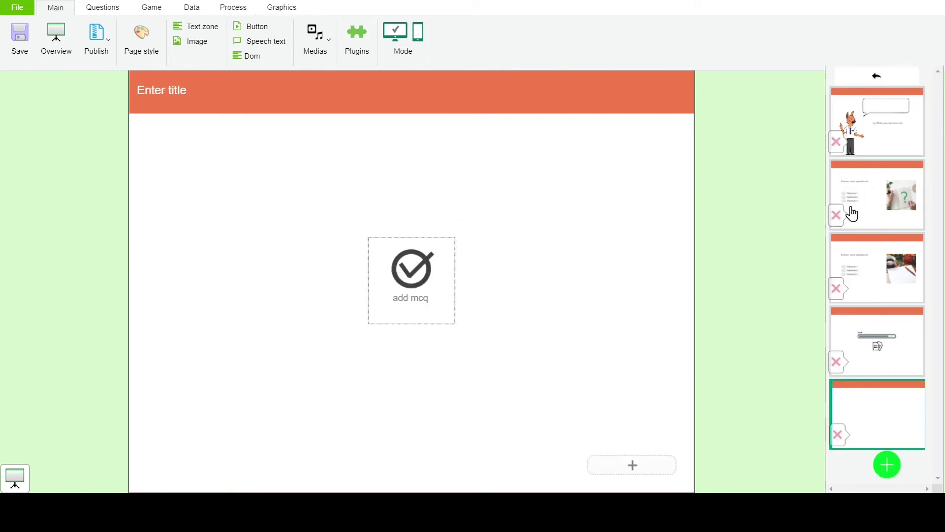
pyautogui.click(837, 437)
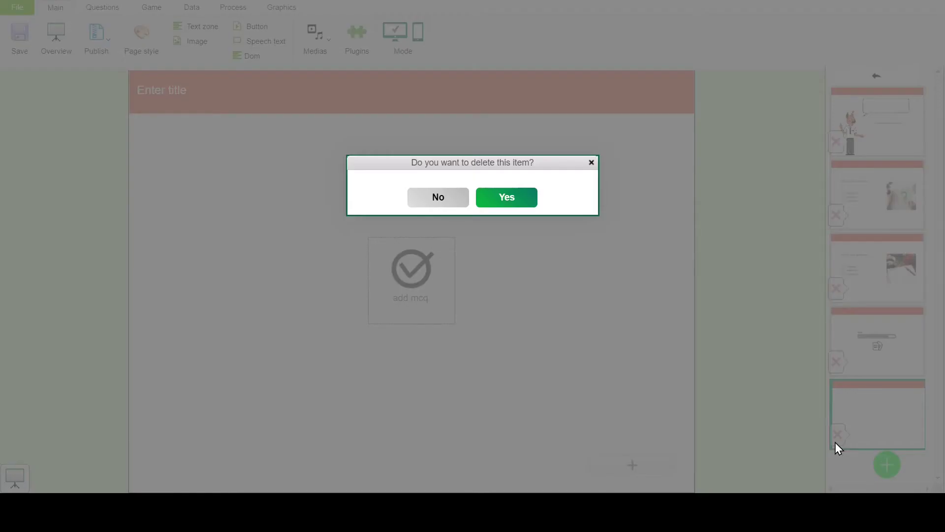
pyautogui.click(509, 200)
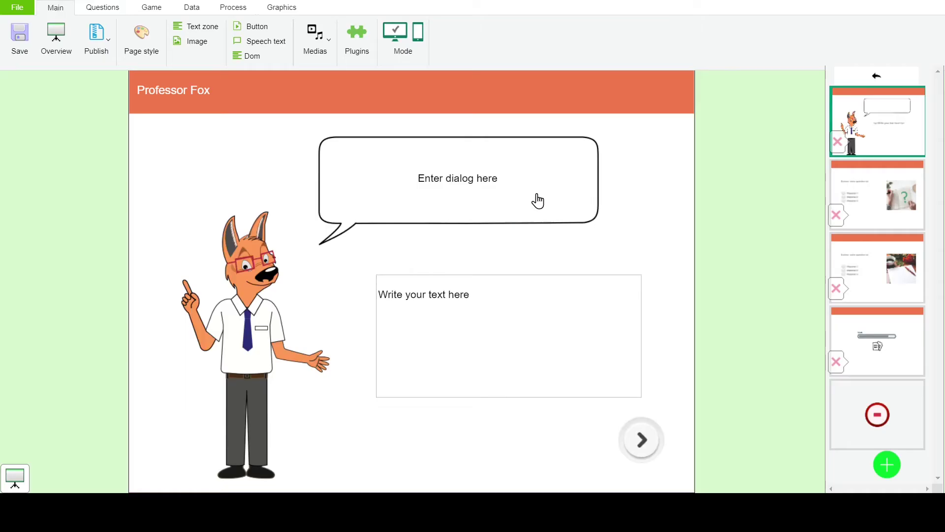
# Move the third slide (red picture) up above the question-mark slide
pyautogui.moveTo(876, 264)
pyautogui.mouseDown()
pyautogui.moveTo(858, 220)
pyautogui.moveTo(866, 169)
pyautogui.mouseUp()
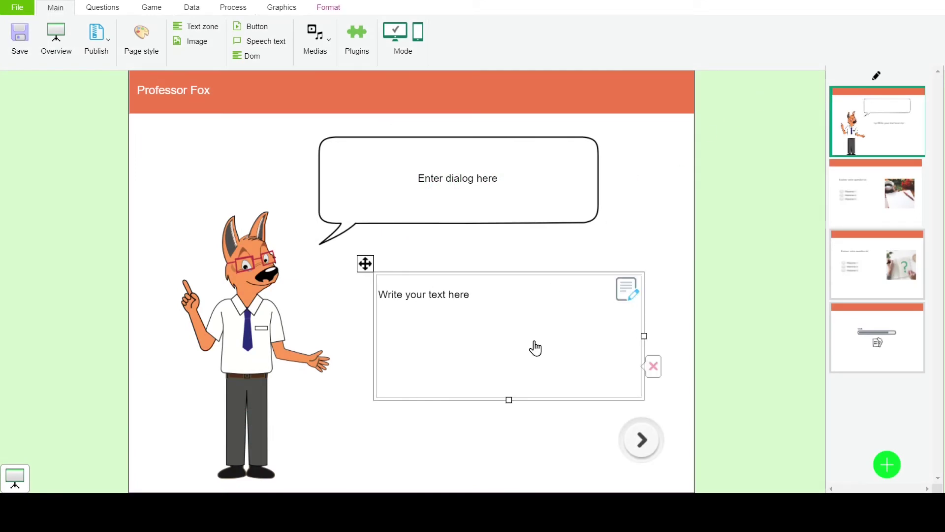
pyautogui.click(625, 290)
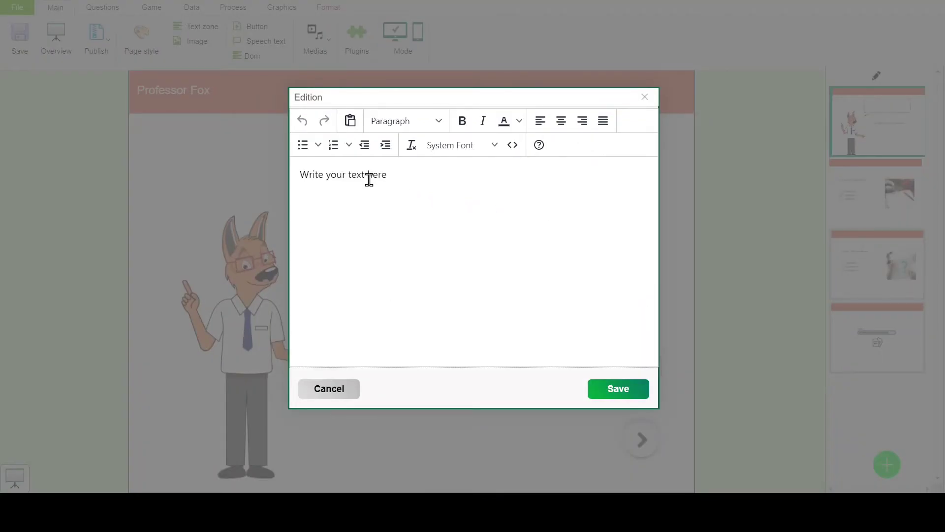
pyautogui.click(392, 176)
pyautogui.moveTo(392, 176); pyautogui.dragTo(275, 175)
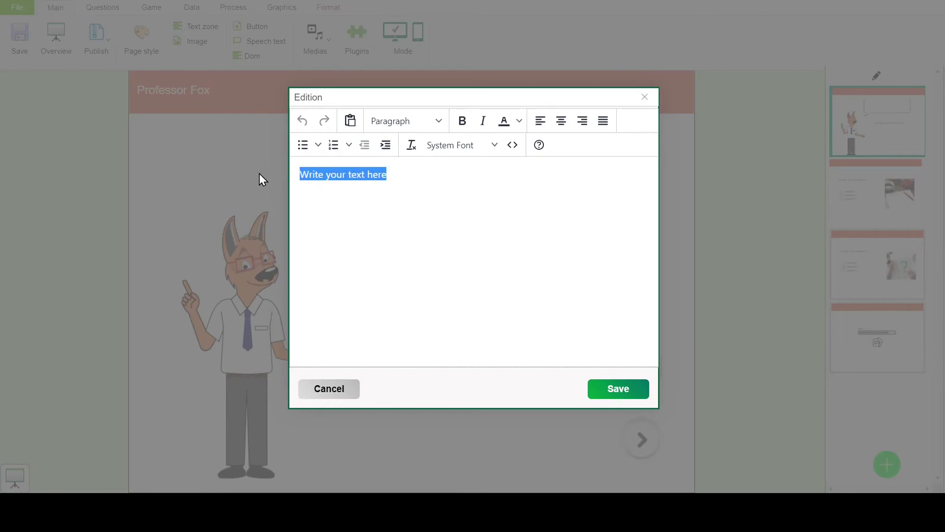
pyautogui.click(357, 265)
pyautogui.click(328, 390)
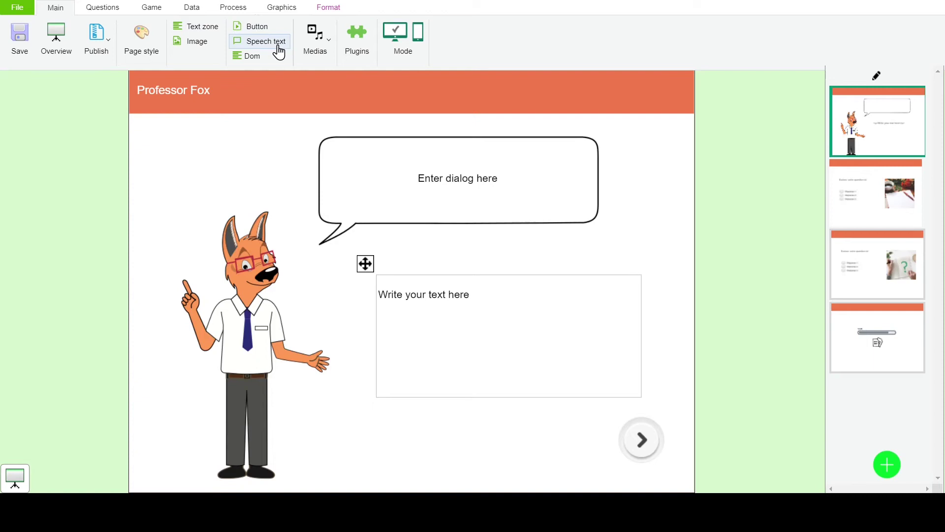
# Nudge the speech bubble lower and cycle its tail and width back to the original shape
pyautogui.click(401, 212)
pyautogui.moveTo(342, 144)
pyautogui.mouseDown()
pyautogui.moveTo(350, 162)
pyautogui.moveTo(340, 138)
pyautogui.mouseUp()
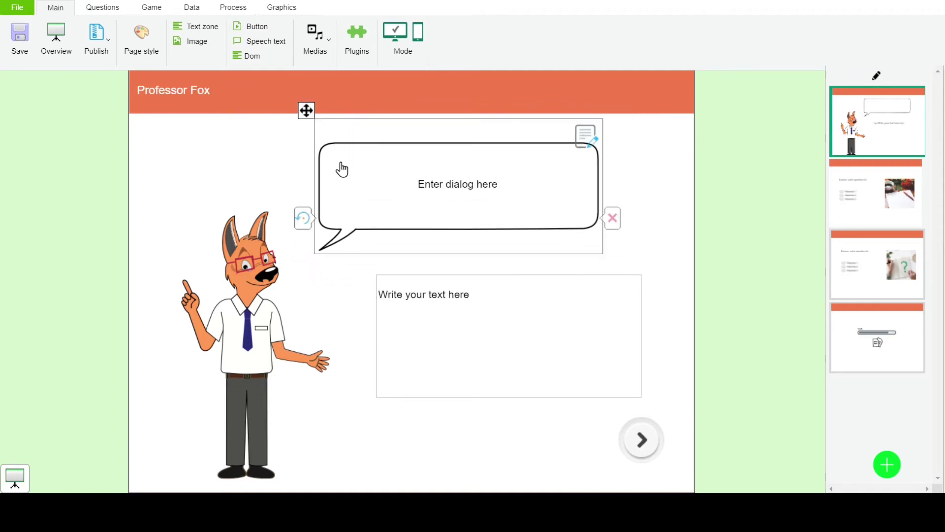
pyautogui.click(303, 219)
pyautogui.click(303, 219)
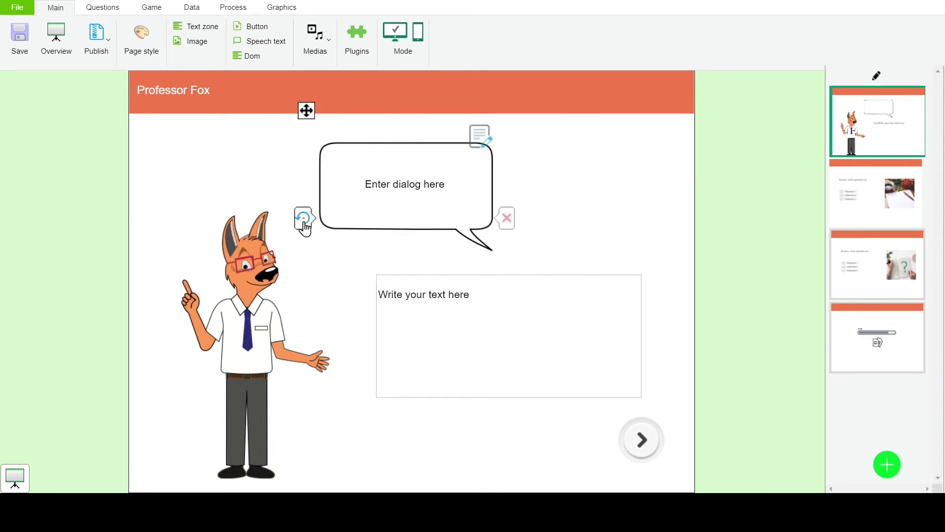
pyautogui.click(303, 222)
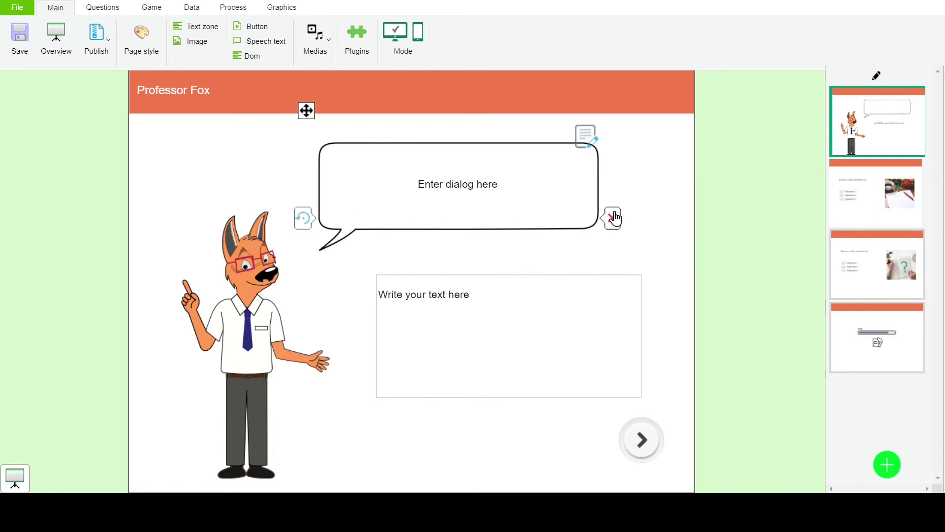
# Cancel the bubble's Edition dialog unchanged, then request deleting the bubble
pyautogui.click(585, 137)
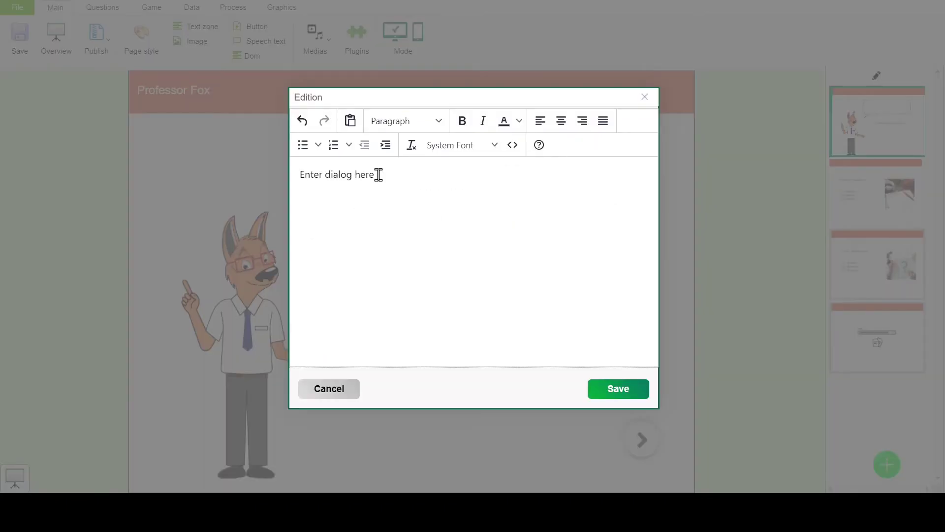
pyautogui.click(347, 399)
pyautogui.click(539, 186)
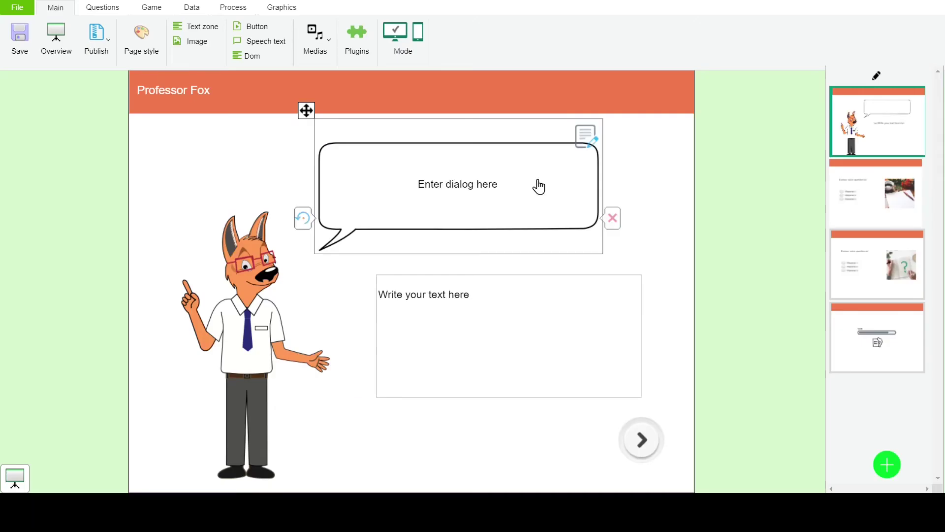
pyautogui.click(614, 219)
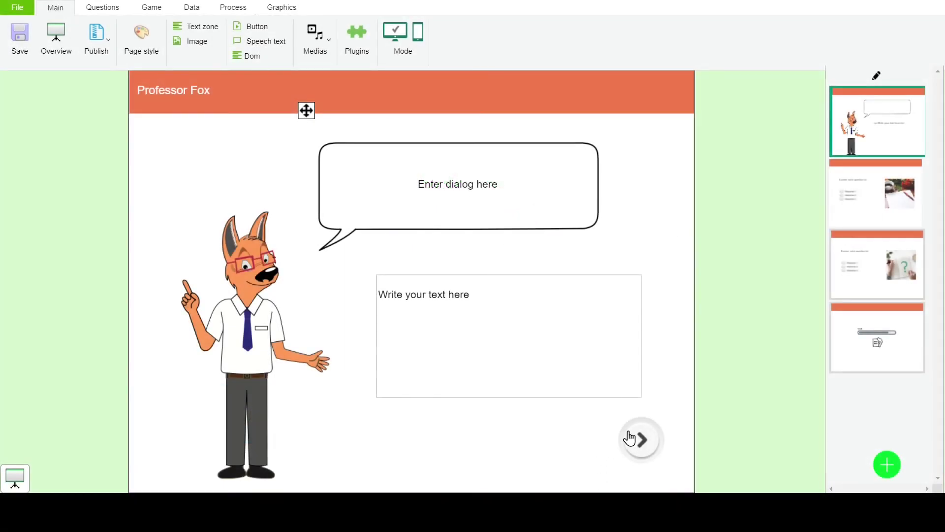
# Lower the next-arrow button slightly and inspect its Button Action list
pyautogui.click(648, 445)
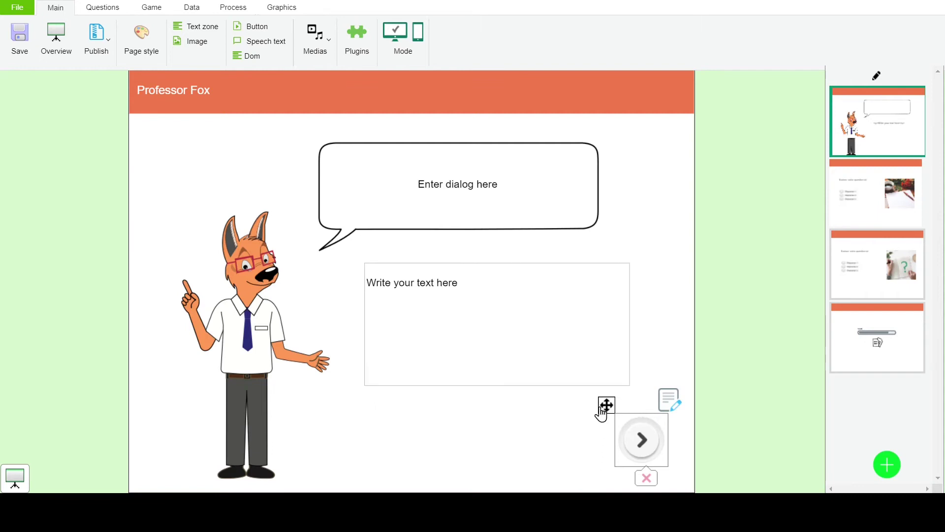
pyautogui.moveTo(607, 406)
pyautogui.mouseDown()
pyautogui.moveTo(592, 416)
pyautogui.moveTo(613, 420)
pyautogui.mouseUp()
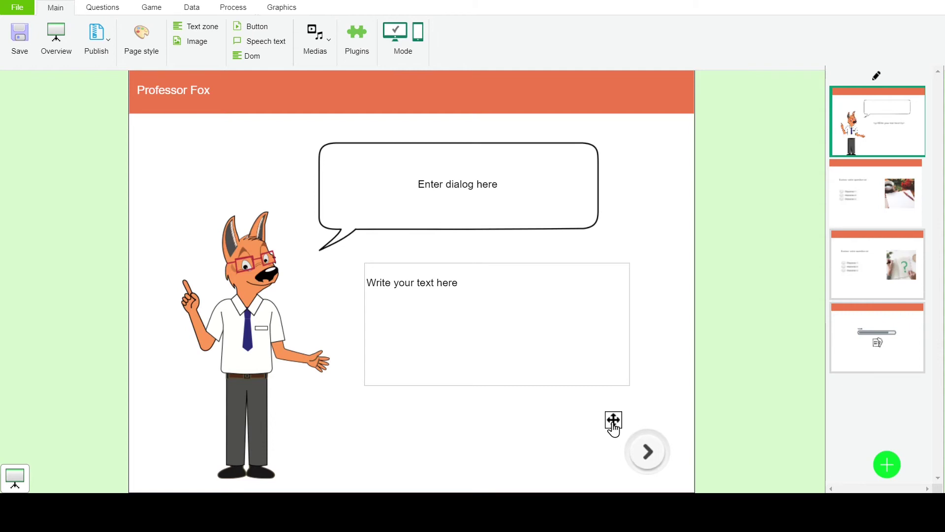
pyautogui.click(652, 453)
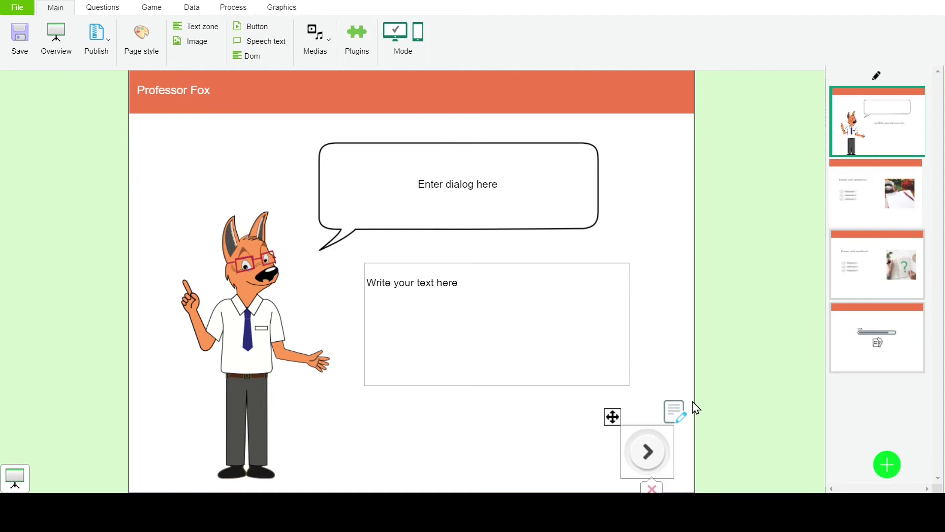
pyautogui.click(674, 409)
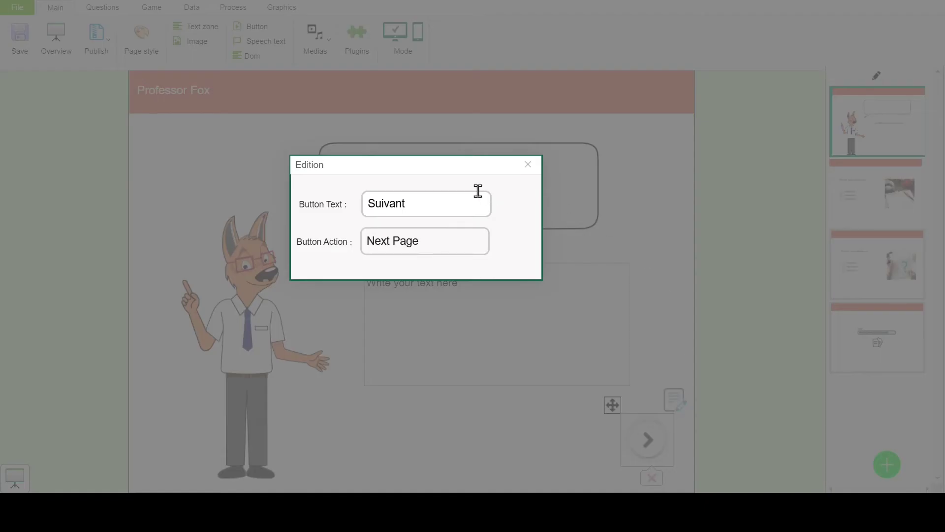
pyautogui.click(458, 251)
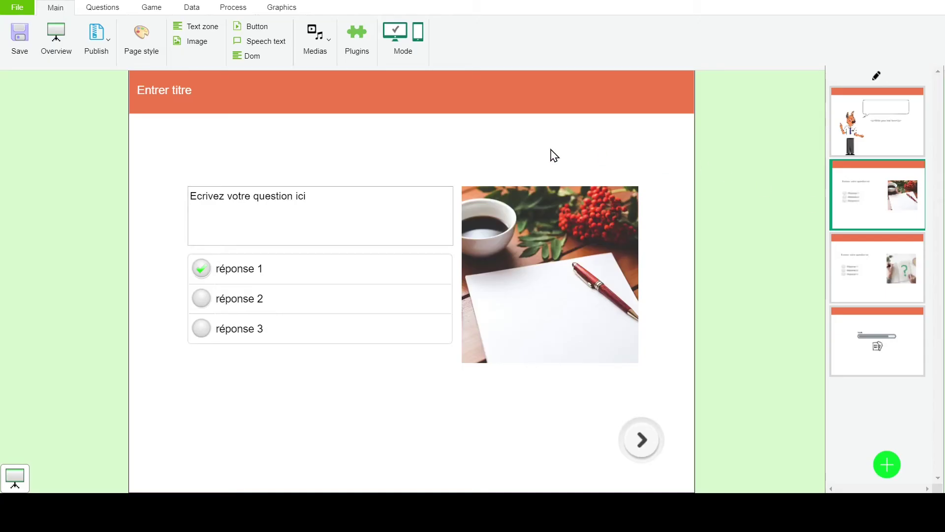
# Set the quiz slide's Suivant button action to 'Next Page if OK'
pyautogui.click(666, 403)
pyautogui.click(427, 251)
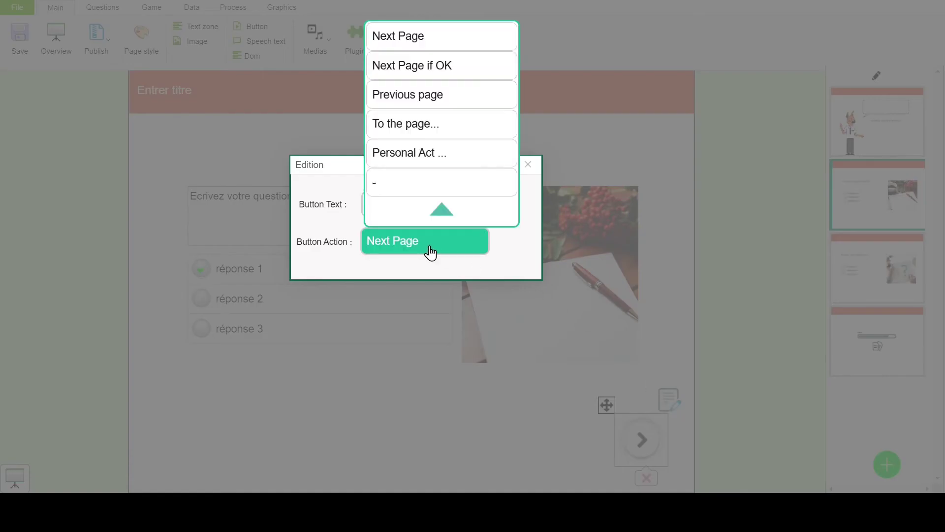
pyautogui.click(477, 68)
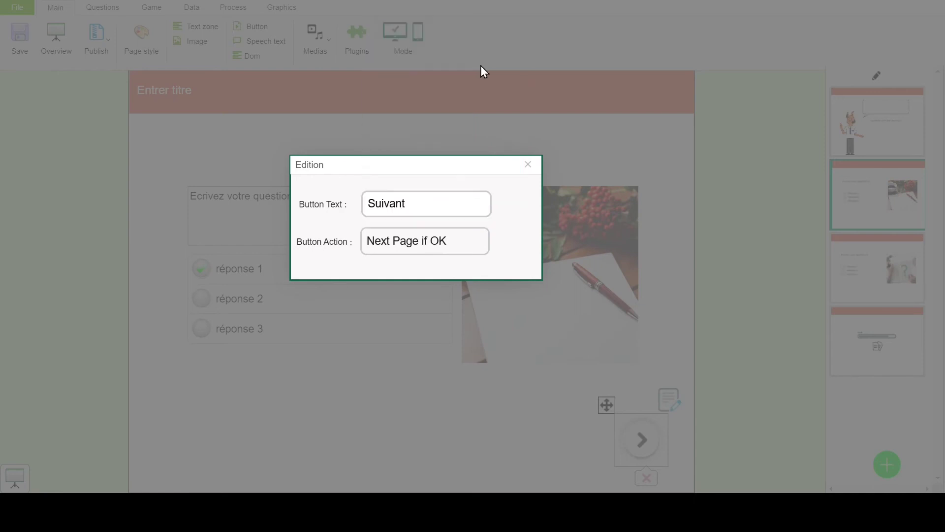
pyautogui.click(533, 173)
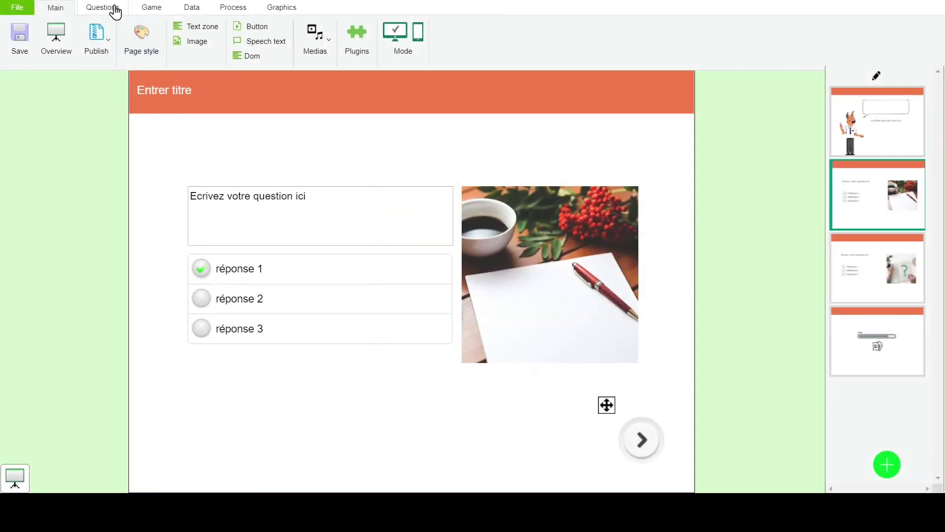
# On the Questions tab, edit the MCQ answer list and enter a fourth answer, réponse 4
pyautogui.click(115, 8)
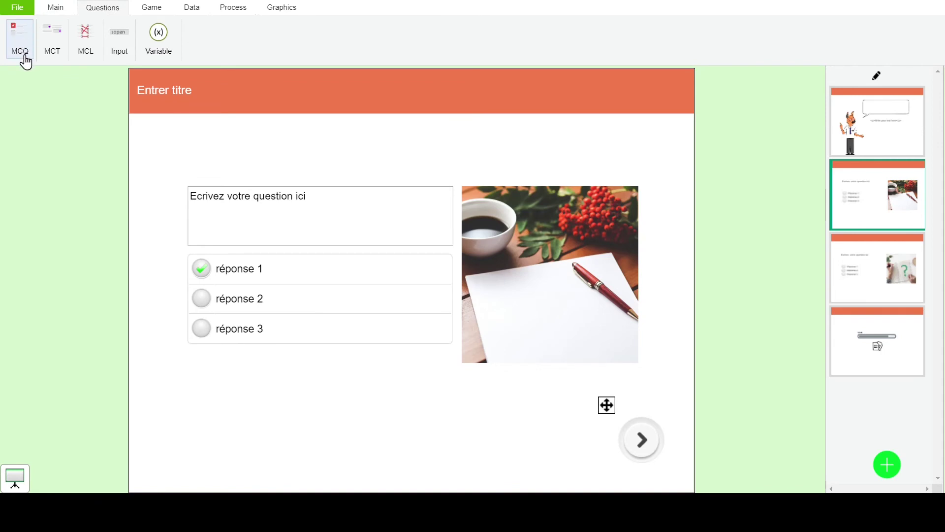
pyautogui.click(367, 340)
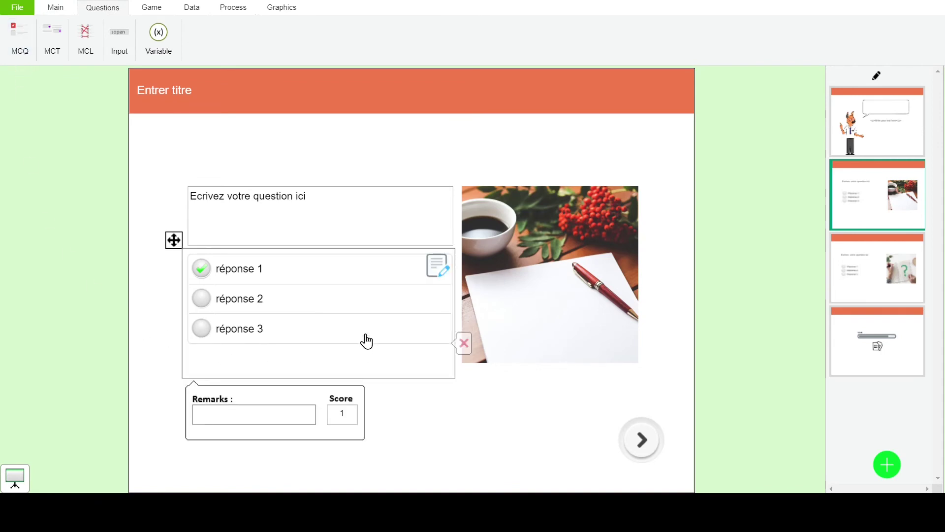
pyautogui.click(437, 269)
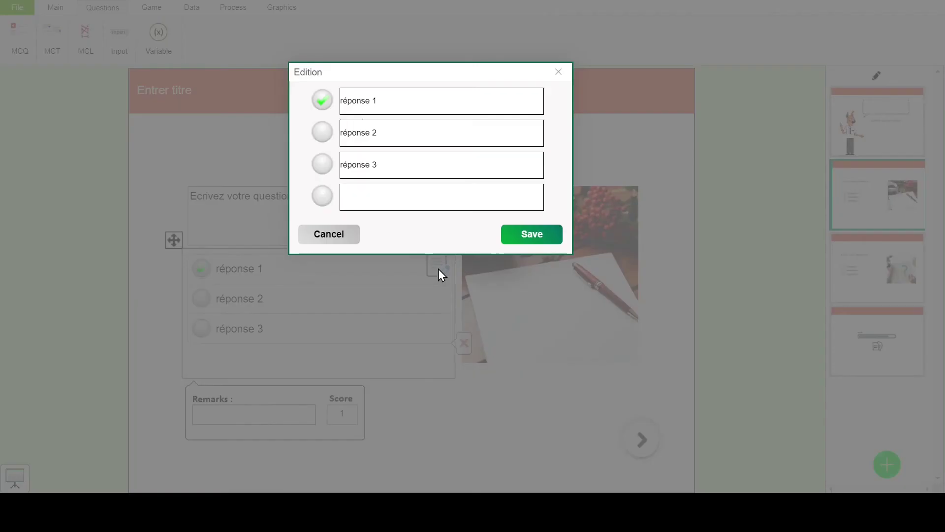
pyautogui.click(373, 198)
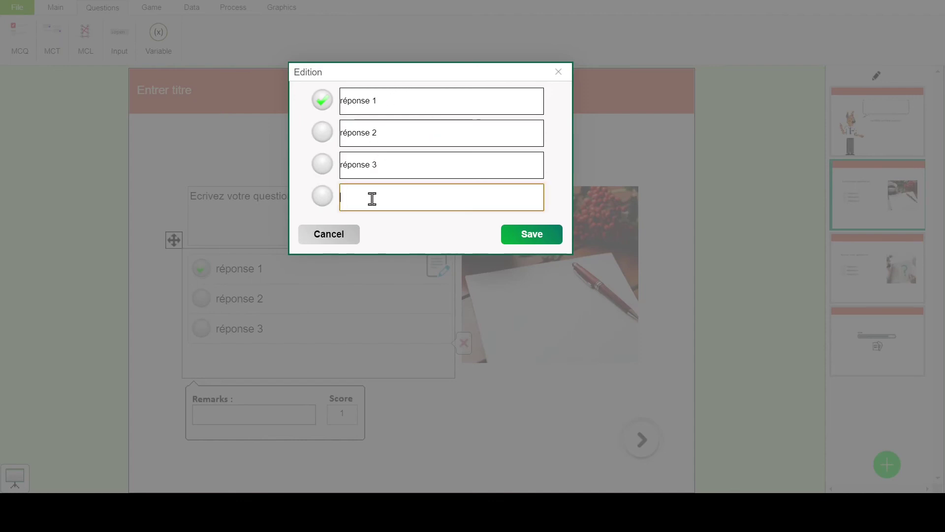
pyautogui.write('réponse 4')
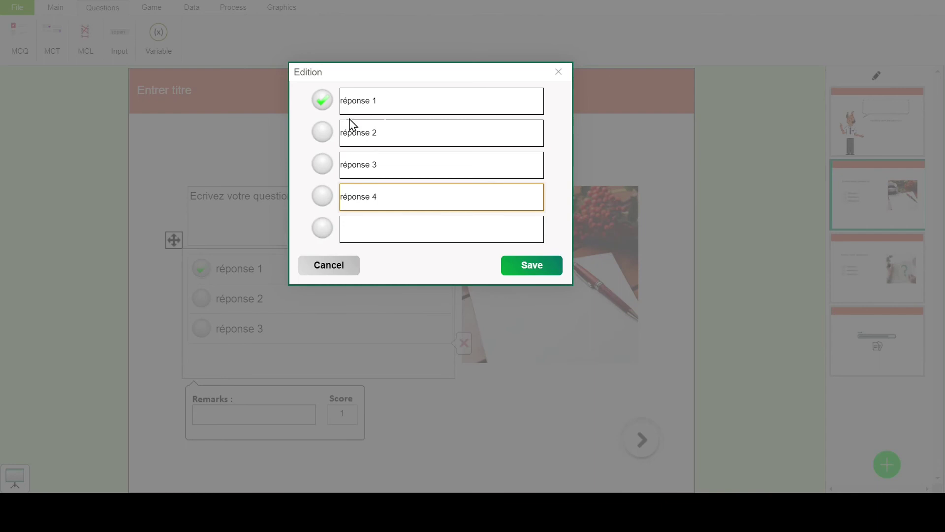
# Mark réponse 2 as the correct answer and save the answer block
pyautogui.click(322, 134)
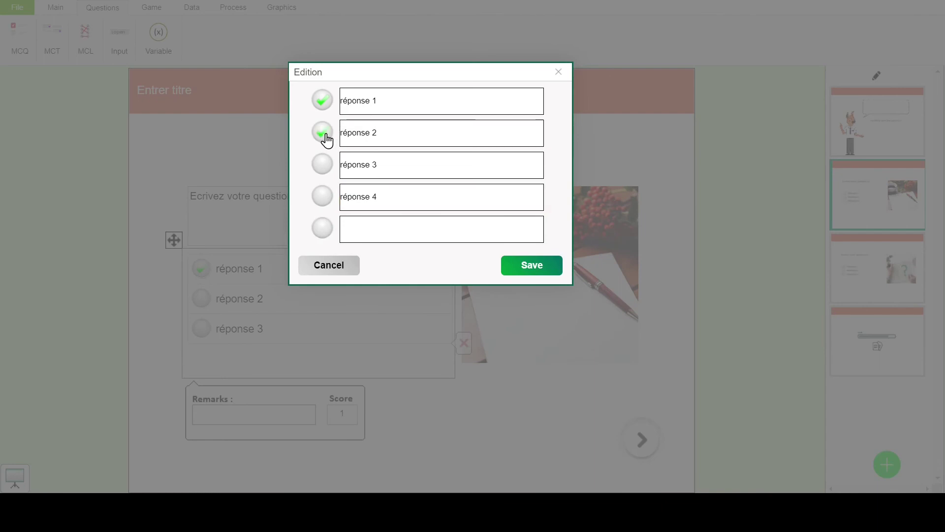
pyautogui.click(532, 266)
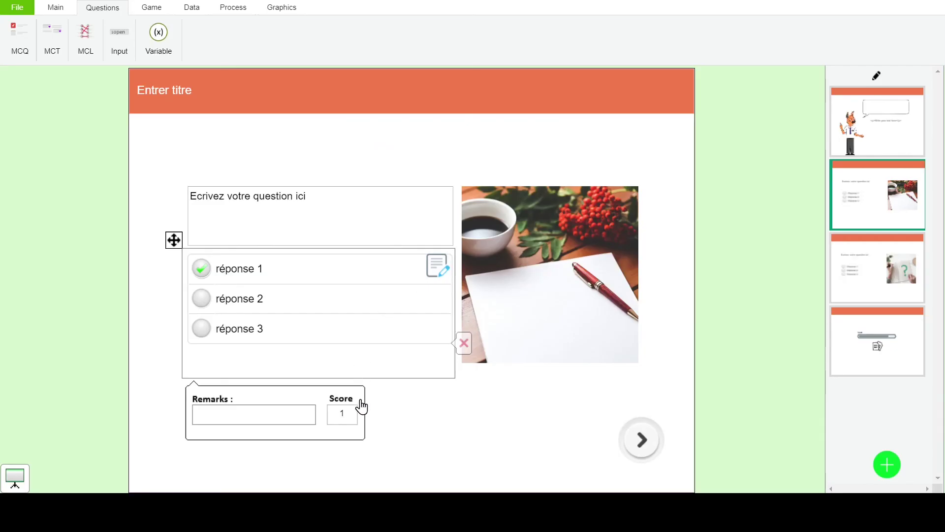
pyautogui.click(203, 299)
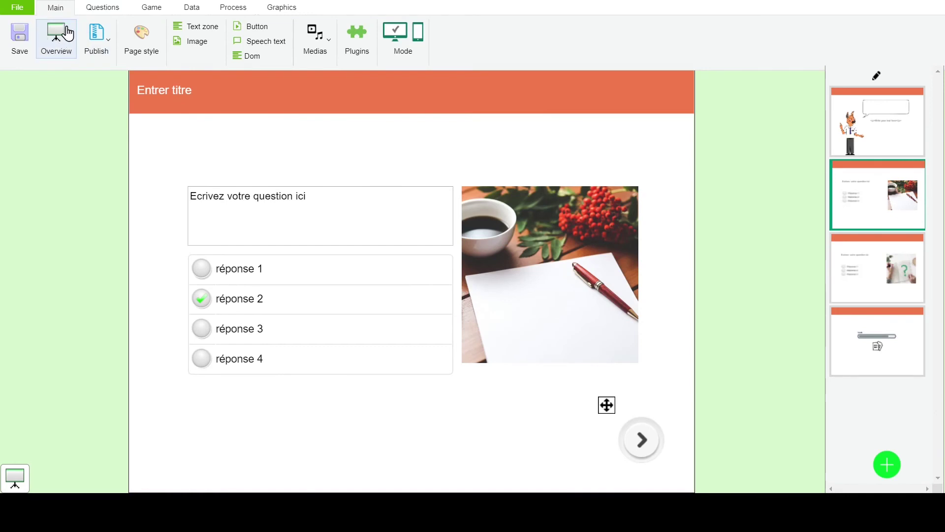
# Run a preview of the course from the bottom-left preview icon
pyautogui.click(22, 483)
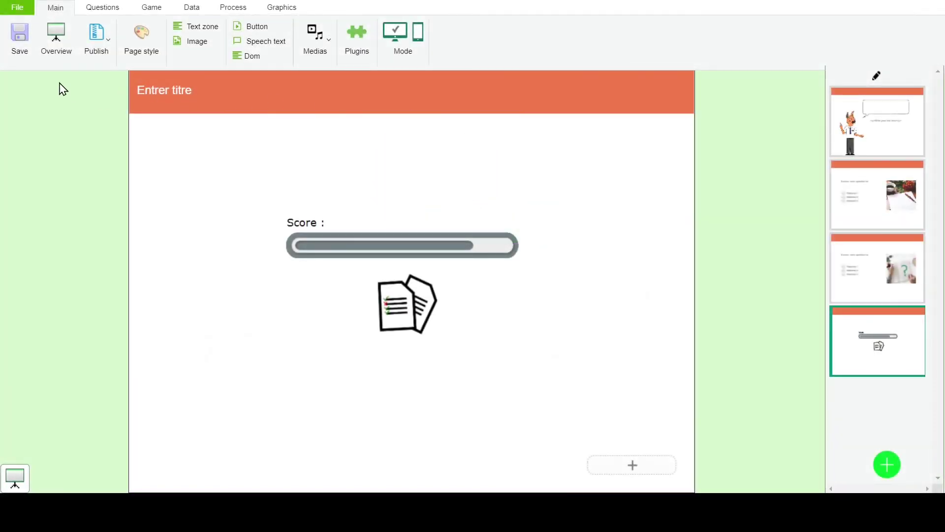
# Start Export to SCORM from the File menu, showing title prof-fox, Moodle, score 80
pyautogui.click(19, 15)
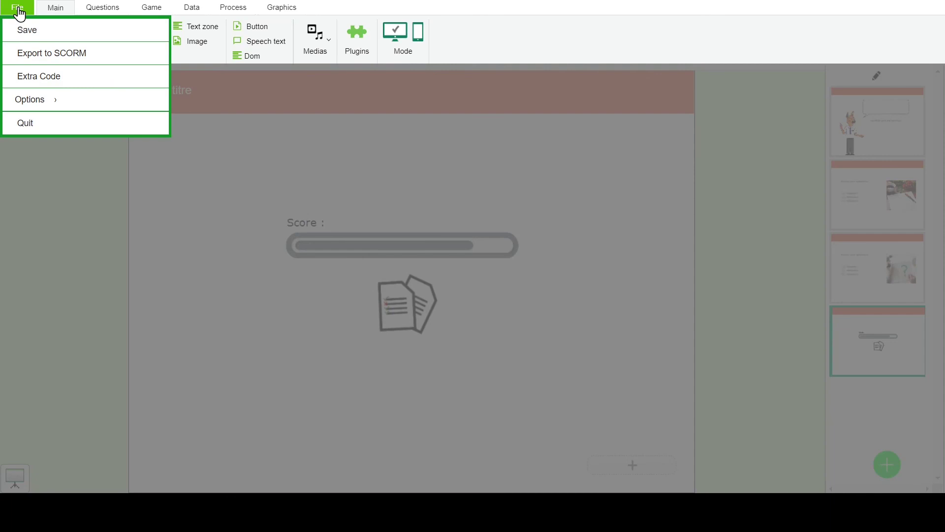
pyautogui.click(125, 59)
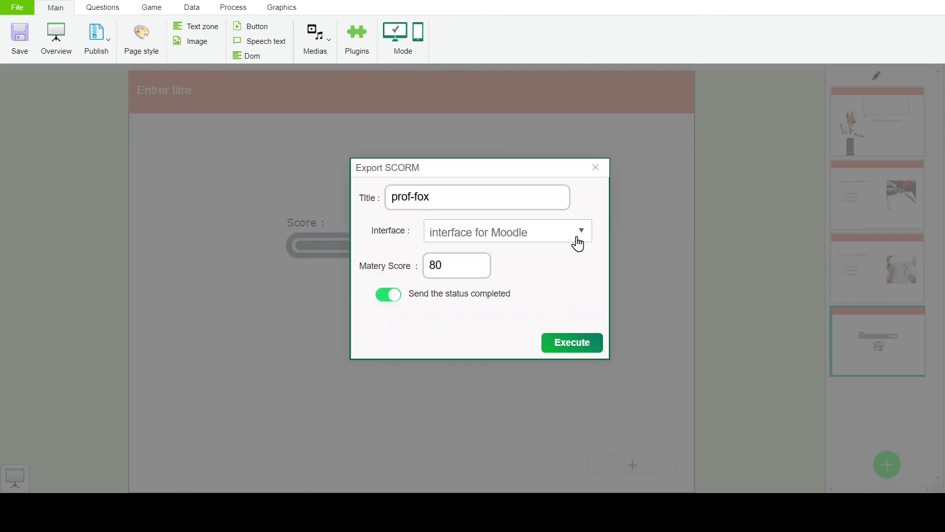